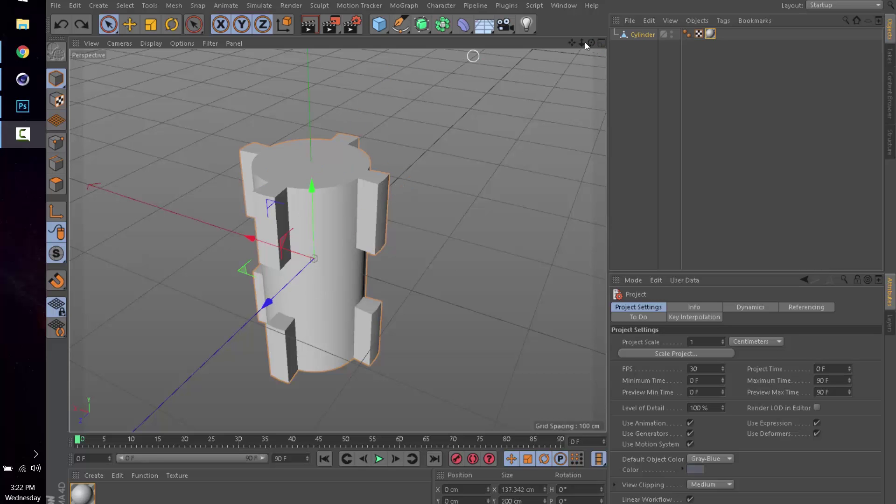
Step: After orbiting and toggling polygon/object mode, switch the layout to BP UV Edit
drag(591, 42, 488, 117)
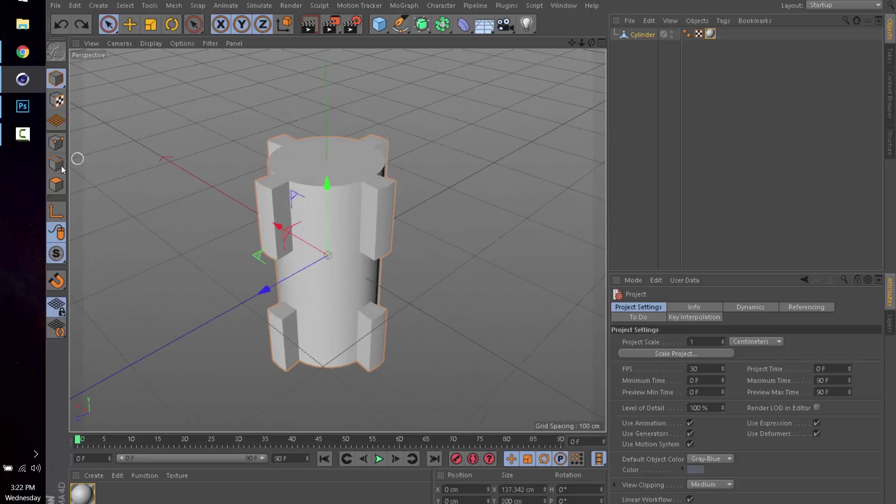
click(57, 184)
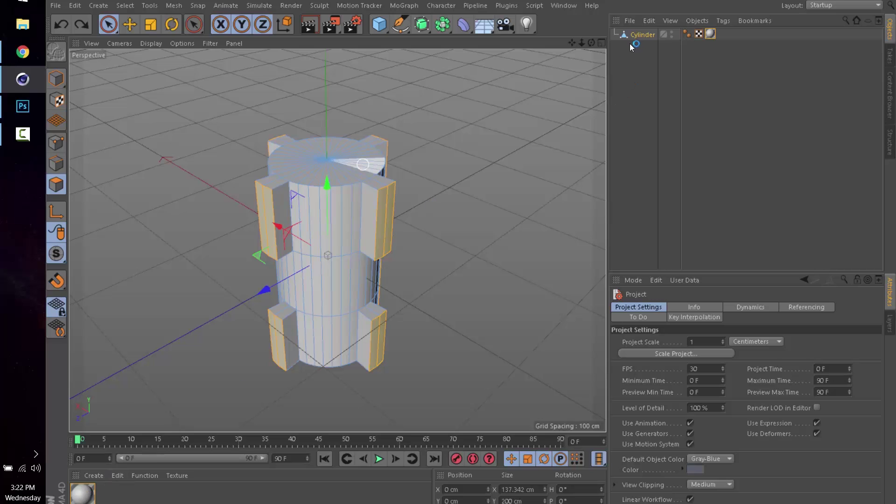
click(56, 79)
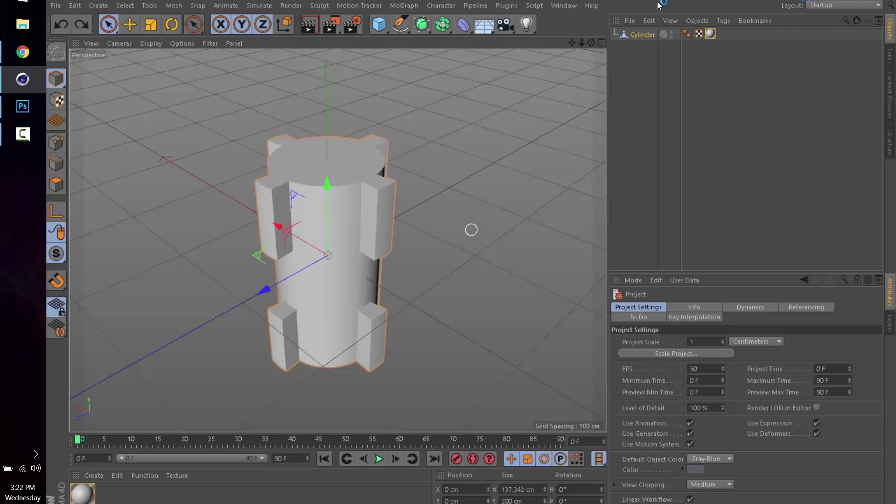
click(845, 5)
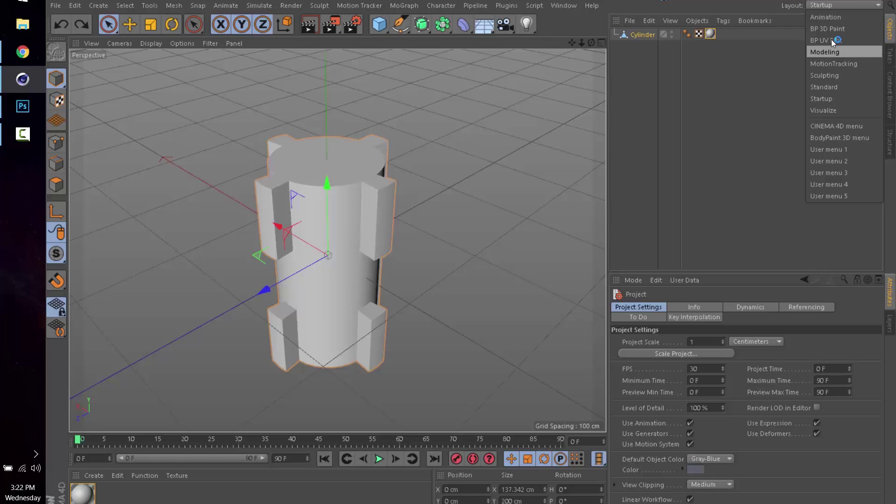
click(843, 41)
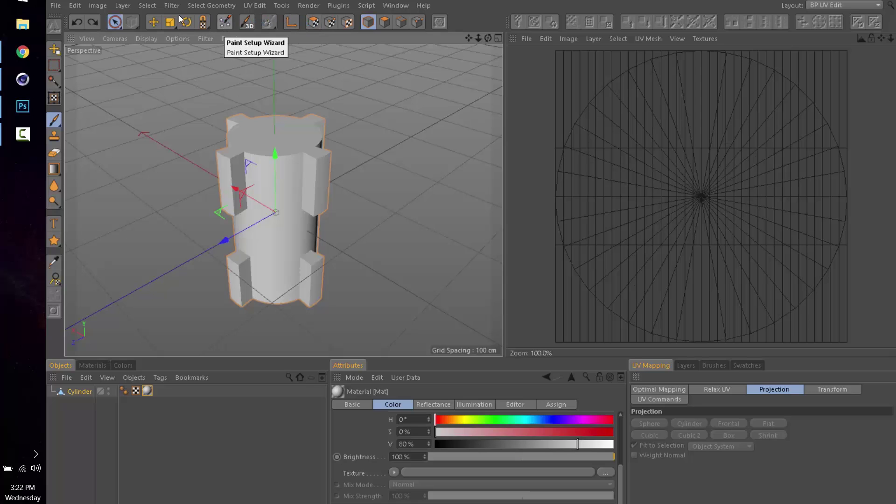
Step: Run the Paint Setup Wizard with Rescale Existing Textures on to create a 2048×2048 Mat_Color_0.tif
click(225, 23)
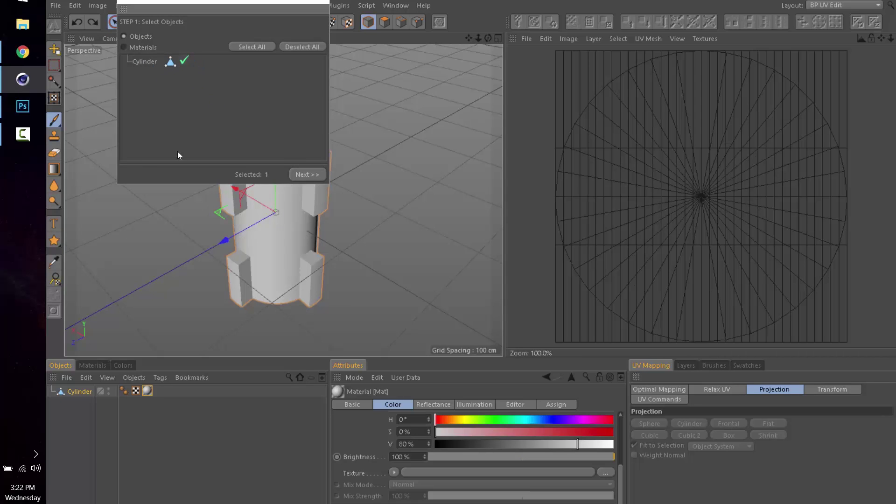
click(297, 174)
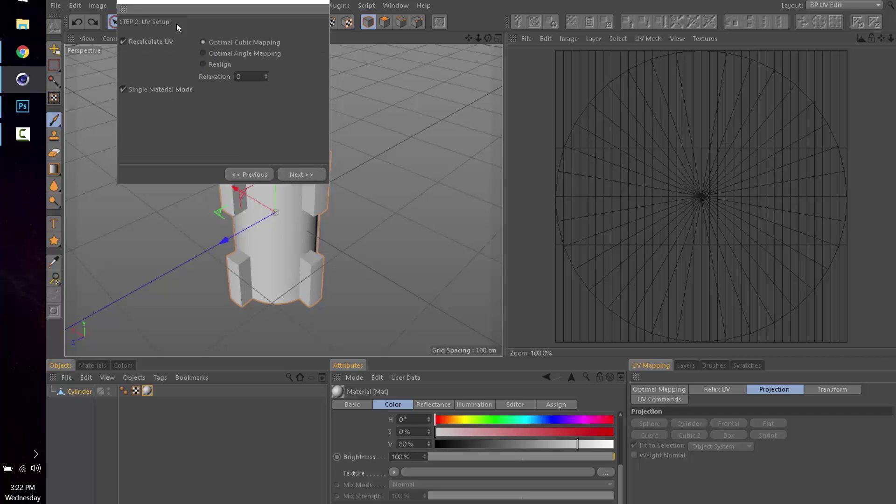
click(304, 175)
click(212, 41)
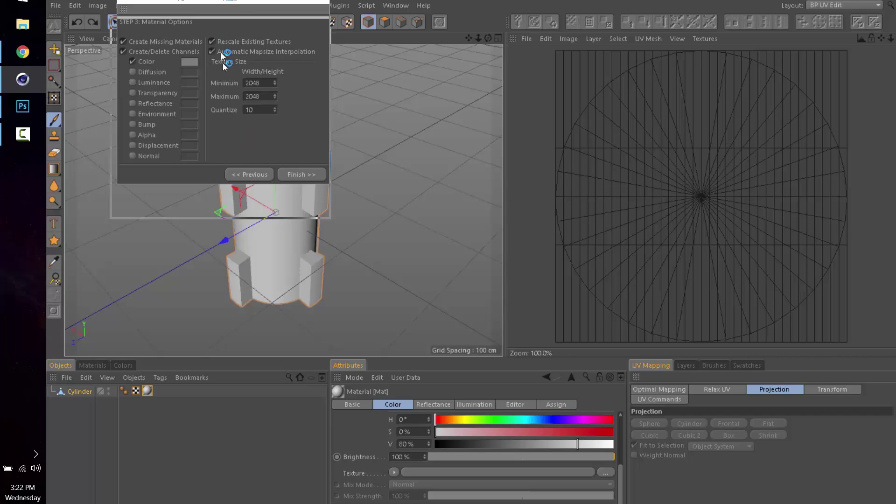
drag(280, 2, 282, 81)
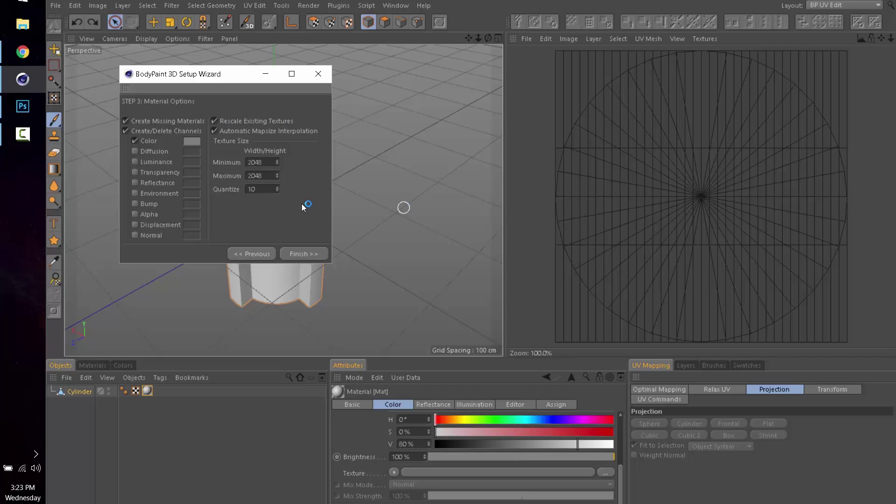
click(303, 255)
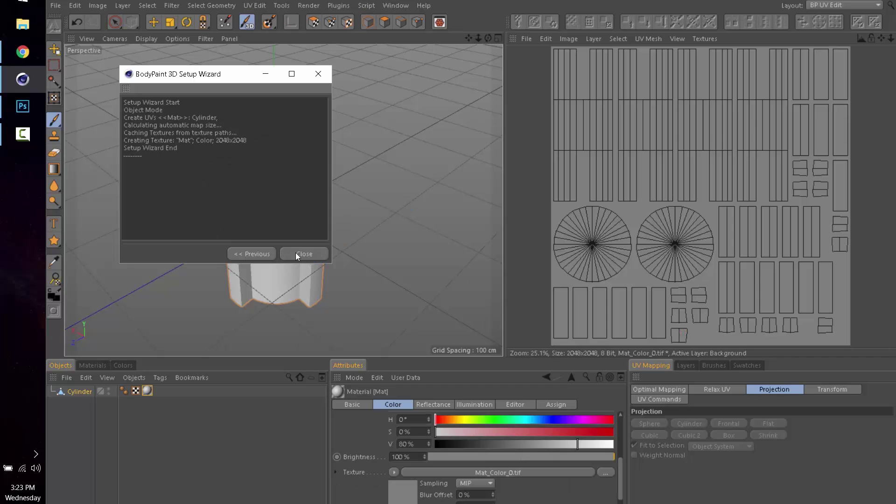
Step: Close the wizard and add an empty layer named Layer above Background in Mat_Color_0.tif
click(301, 253)
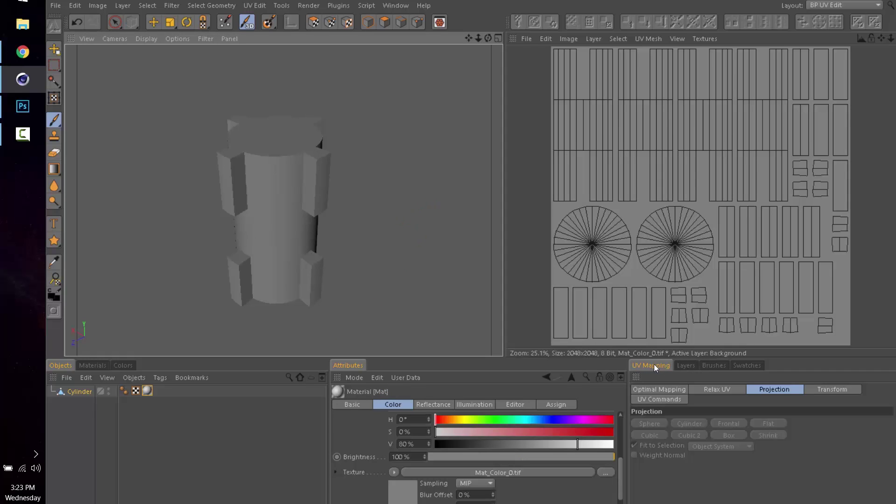
click(686, 366)
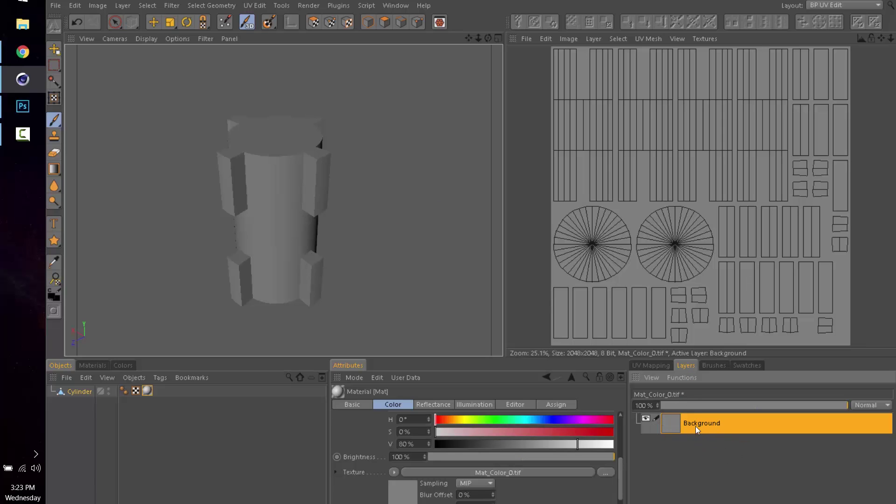
right_click(708, 433)
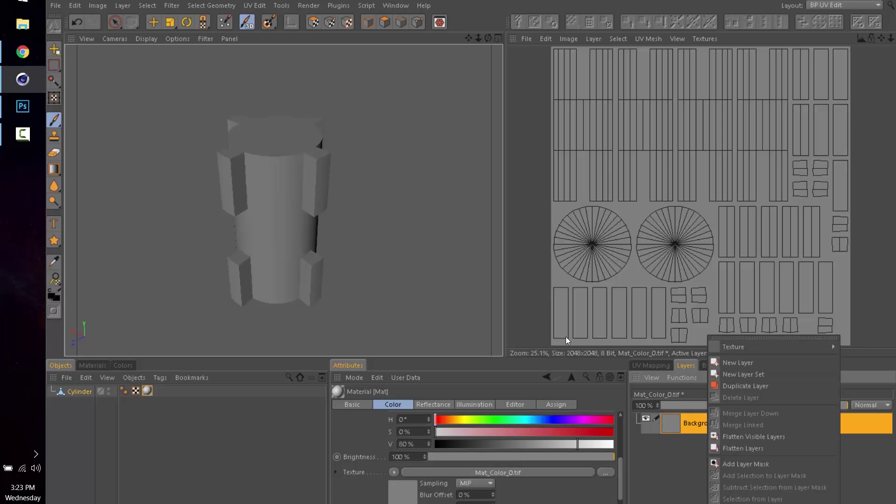
click(747, 364)
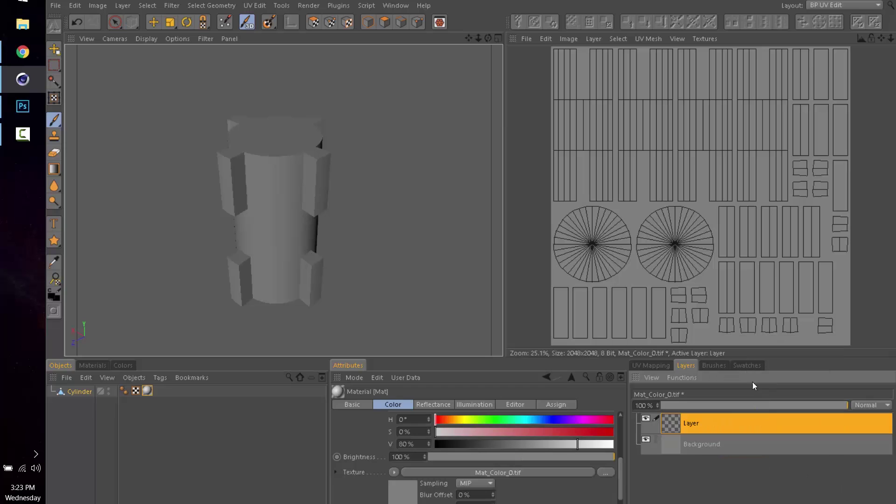
Step: In UV Polygons mode with Live Selection, select strips of the cylinder wall
click(314, 23)
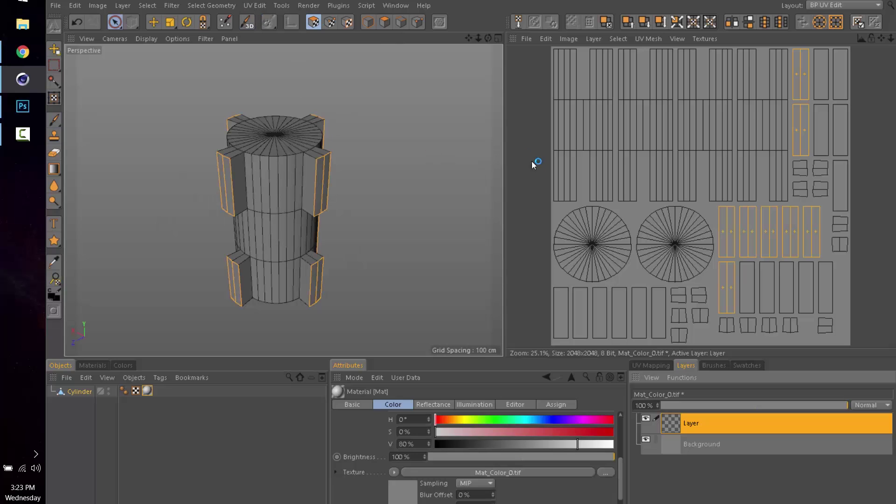
click(115, 23)
click(366, 168)
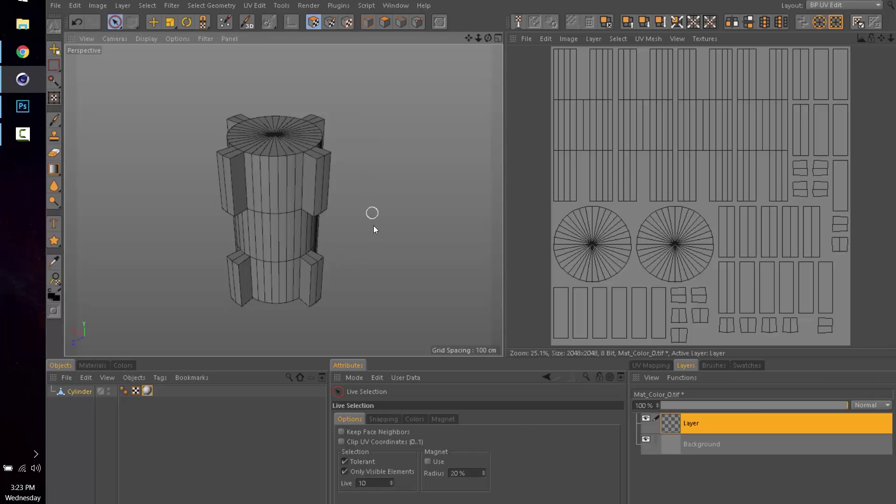
click(287, 177)
click(262, 186)
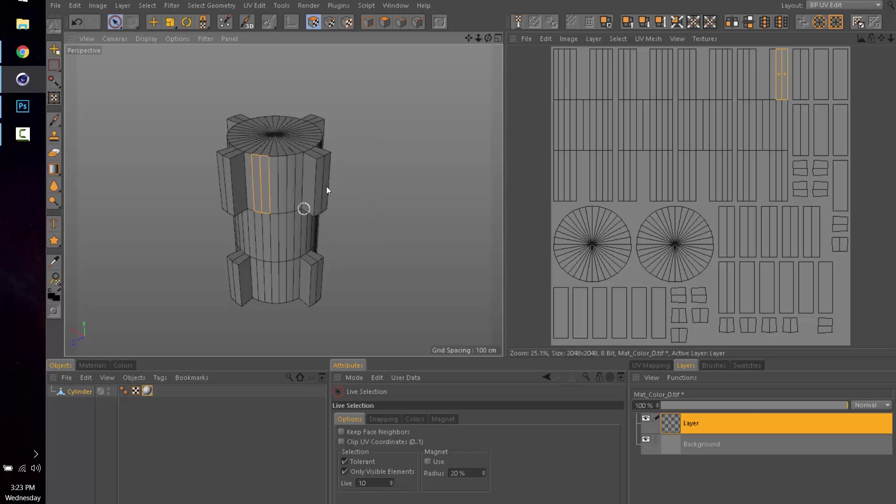
drag(274, 247, 300, 240)
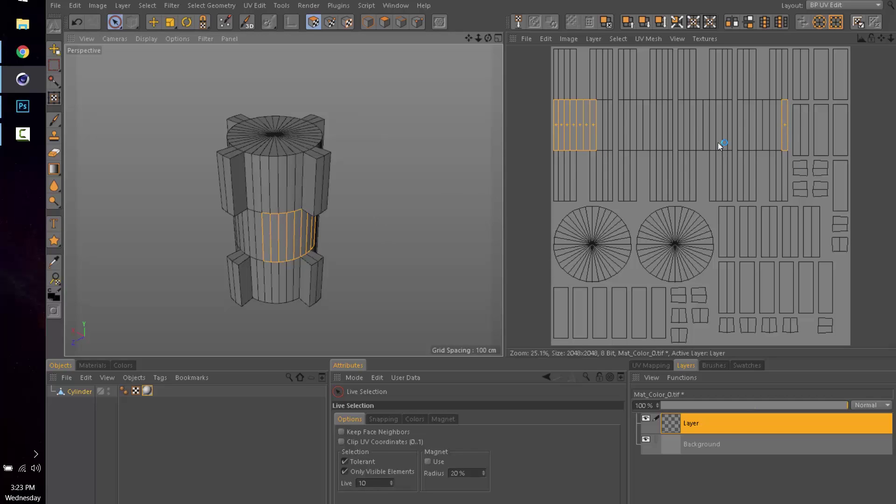
Step: Select and deselect the top cap, then select all polygons and UV islands with Ctrl+A
click(289, 127)
double_click(277, 148)
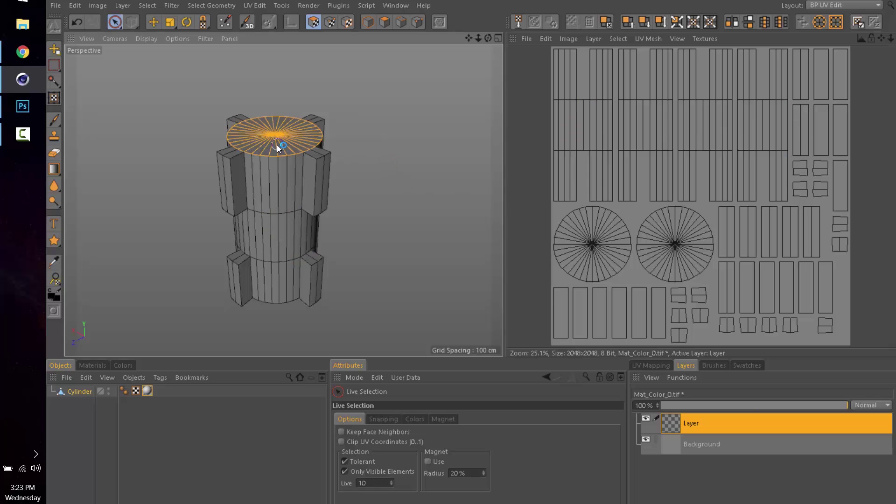
click(385, 176)
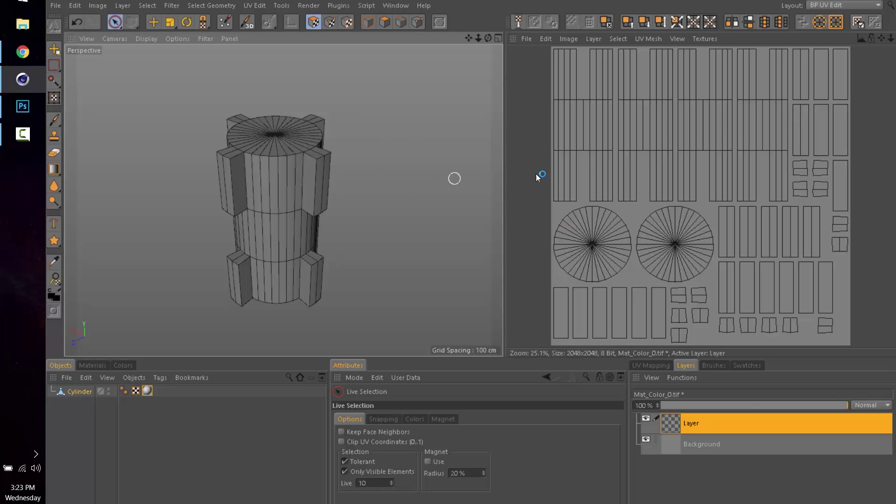
click(526, 38)
click(784, 161)
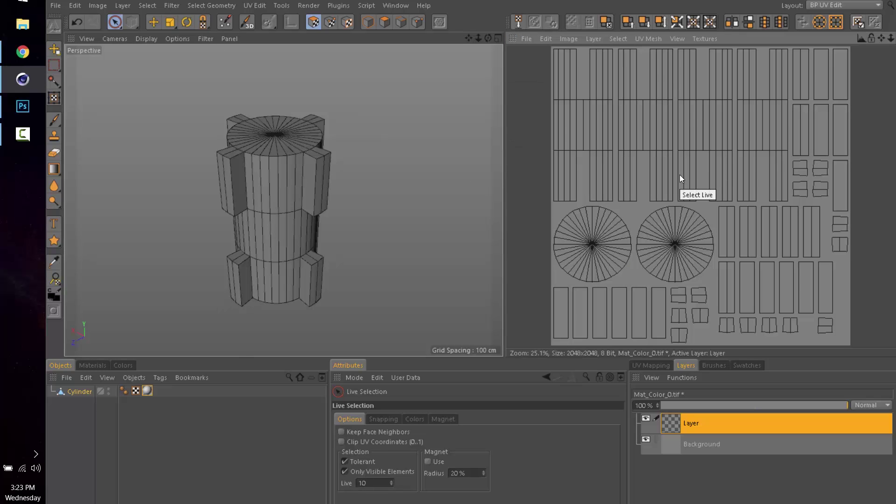
key(ctrl+a)
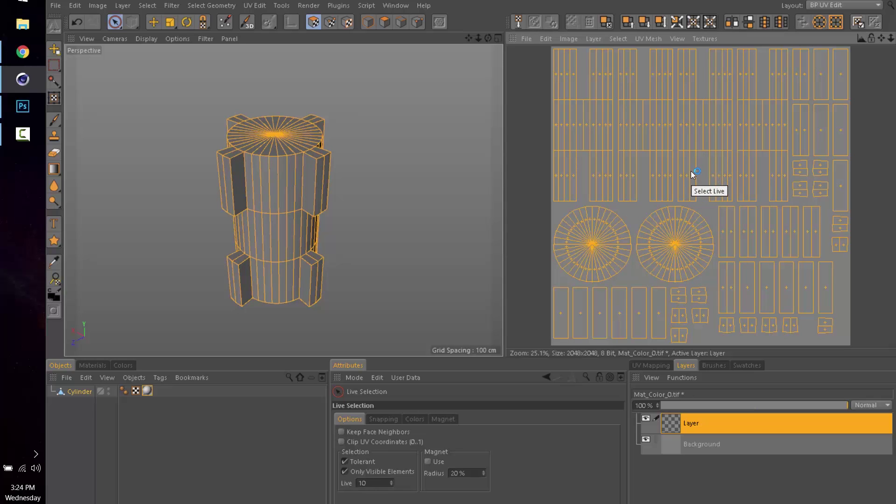
Step: Pick the Brush tool and keep black as the Solid Color paint colour in the Colors manager
click(55, 120)
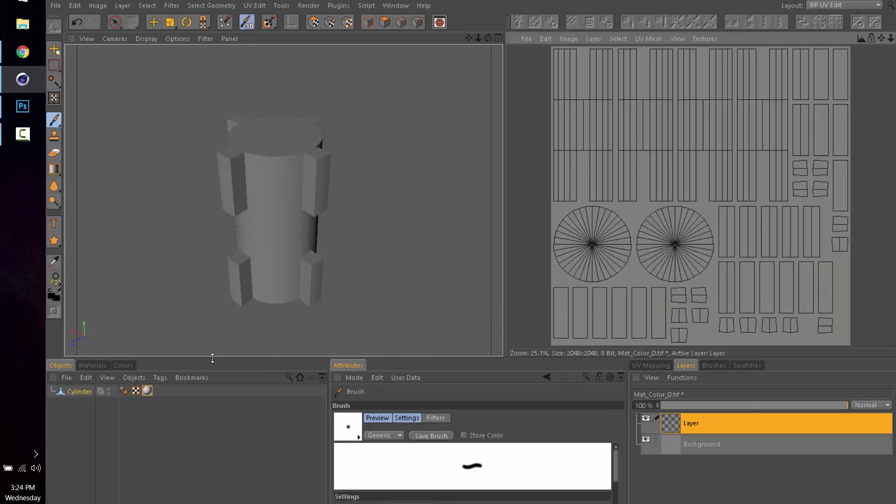
click(124, 365)
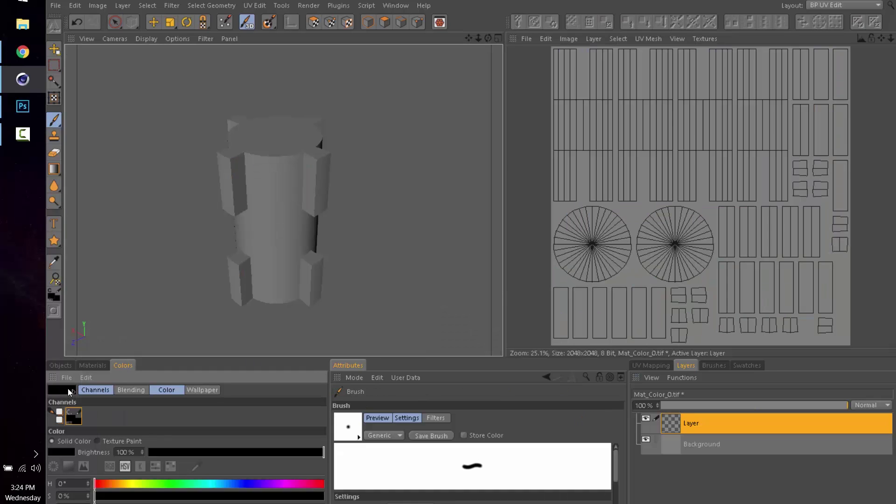
click(60, 393)
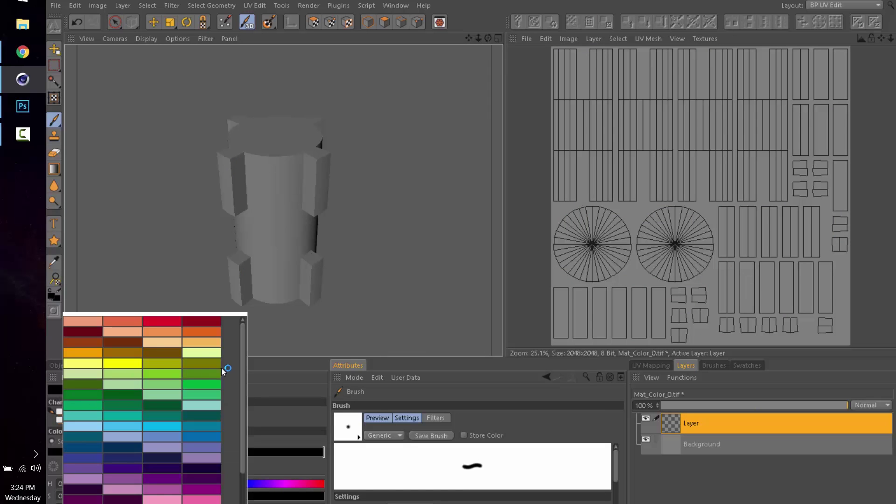
click(276, 378)
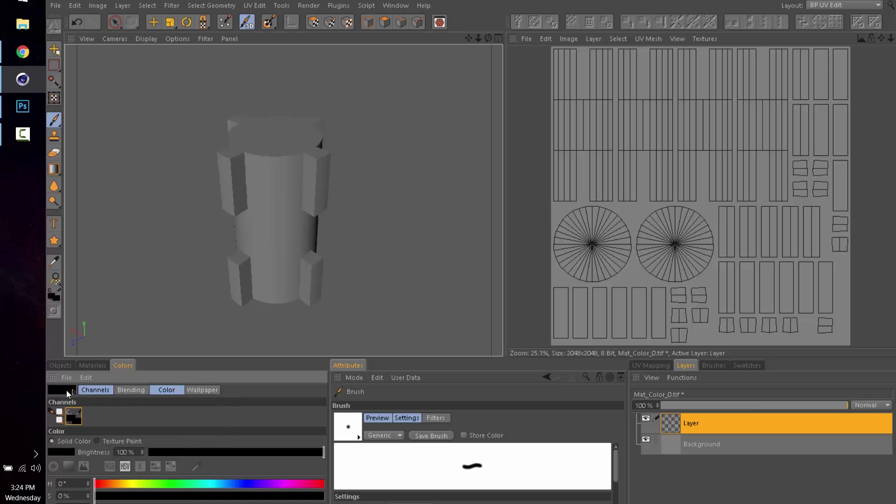
drag(67, 393, 125, 7)
click(124, 5)
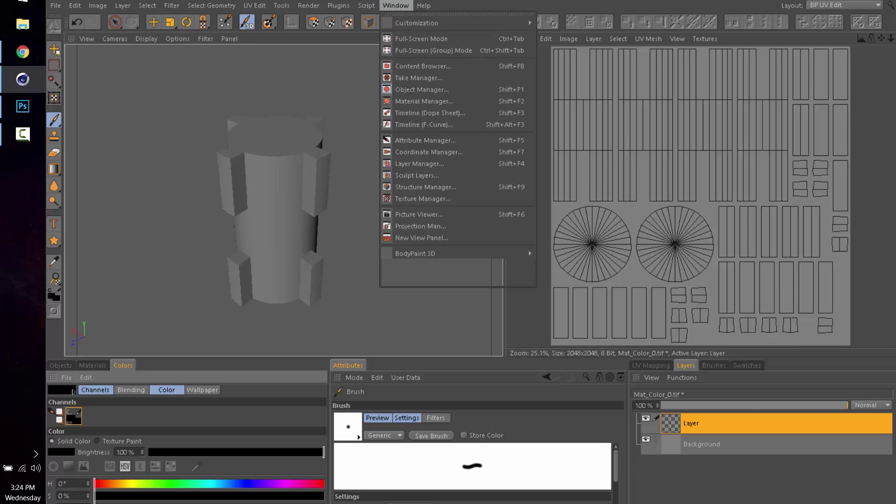
Step: With all UV polygons selected, run Layer > Outline Polygons to trace black outlines onto Layer
click(631, 129)
click(314, 22)
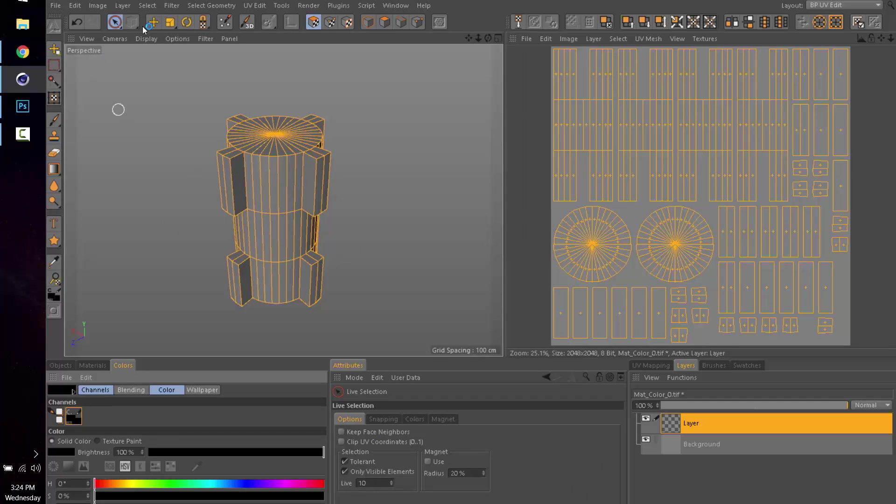
click(124, 6)
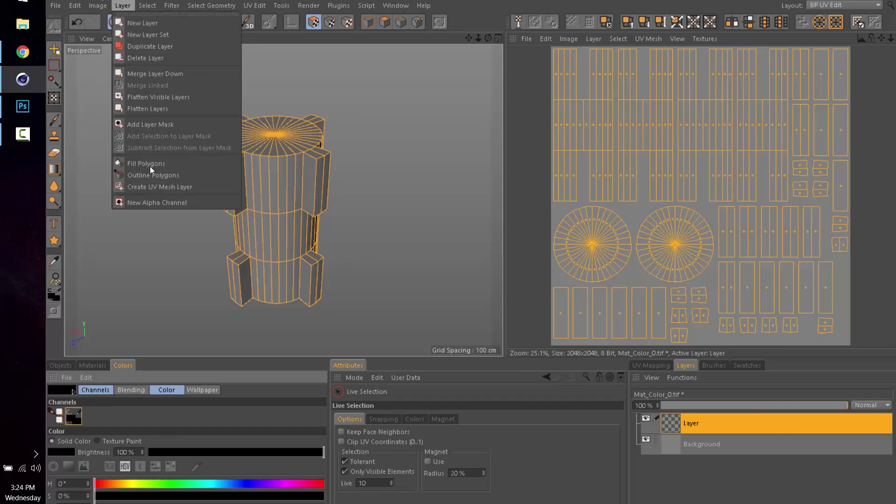
click(119, 141)
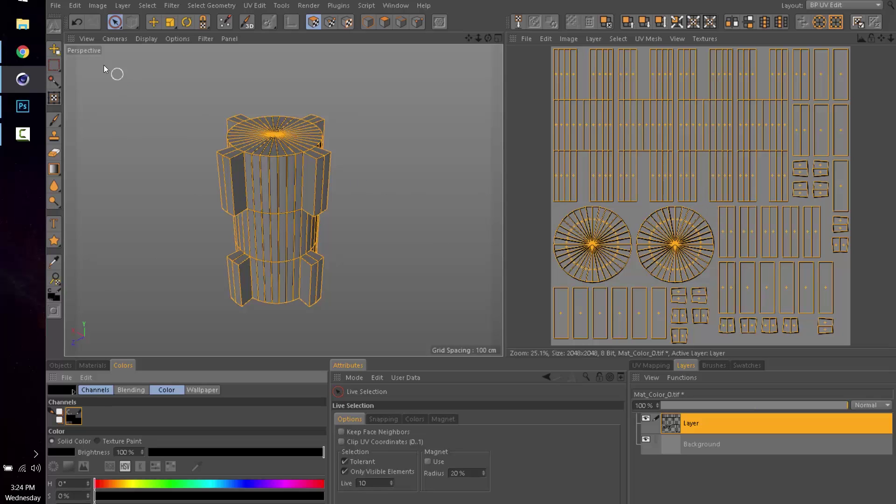
Step: Save the texture as a new file in Photoshop (PSD) format, named 'texture'
click(55, 5)
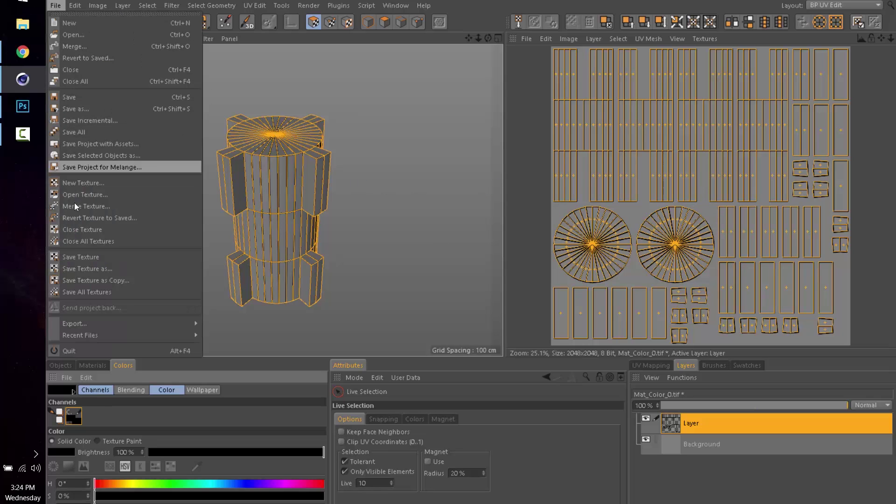
click(93, 268)
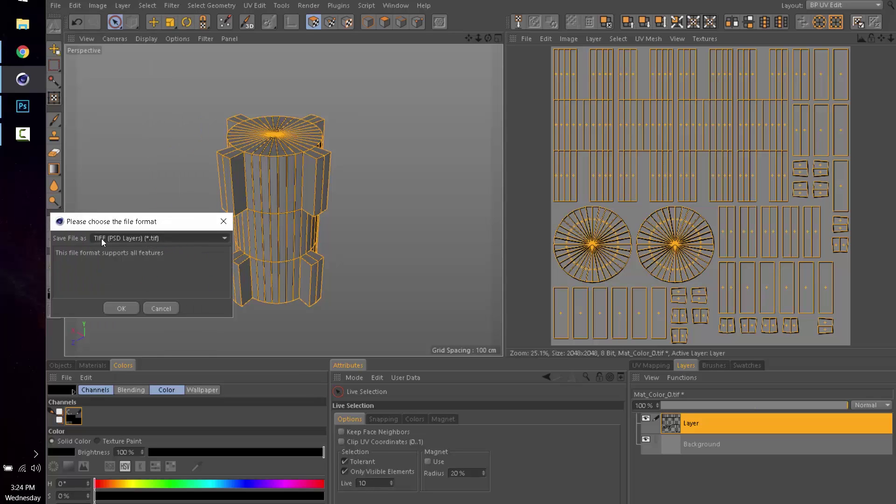
click(130, 239)
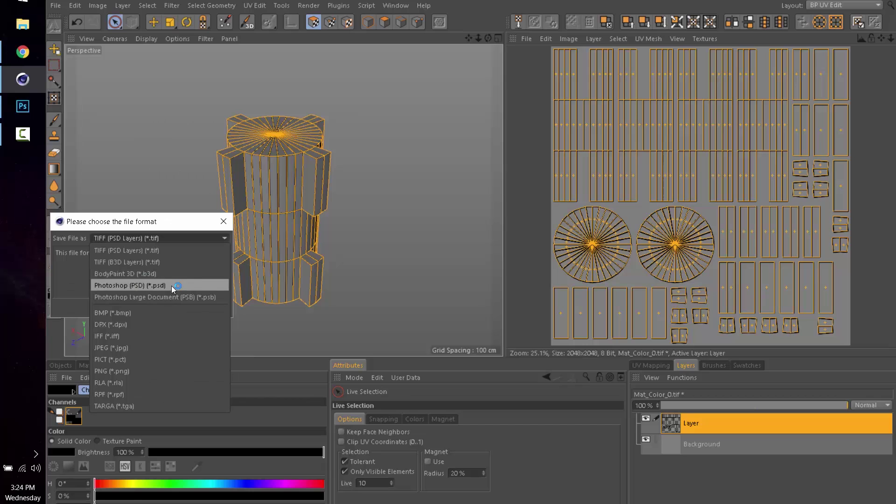
click(130, 285)
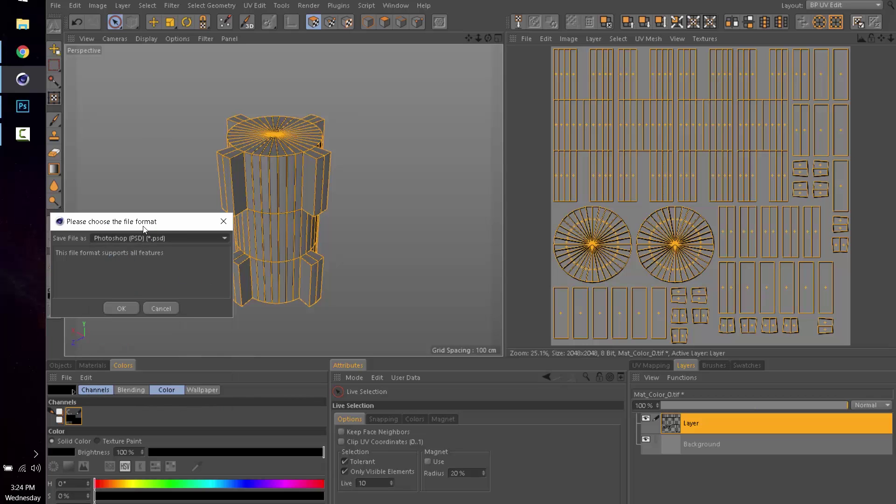
drag(178, 222, 299, 209)
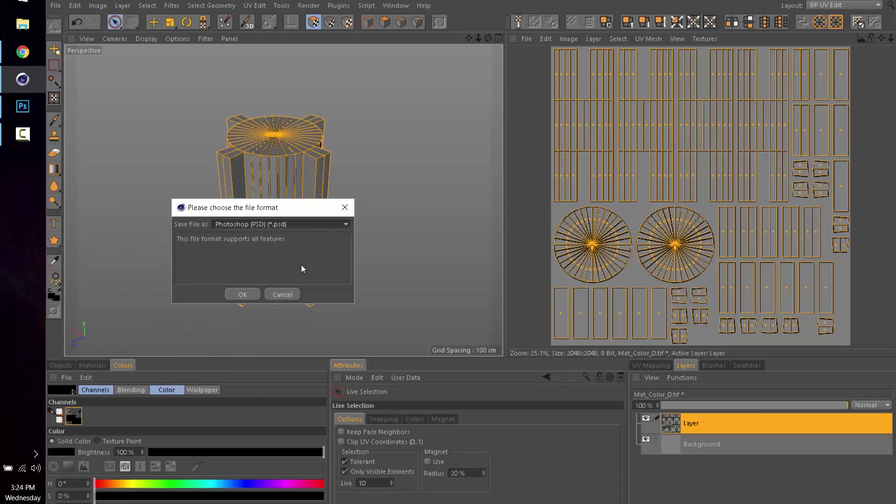
click(243, 294)
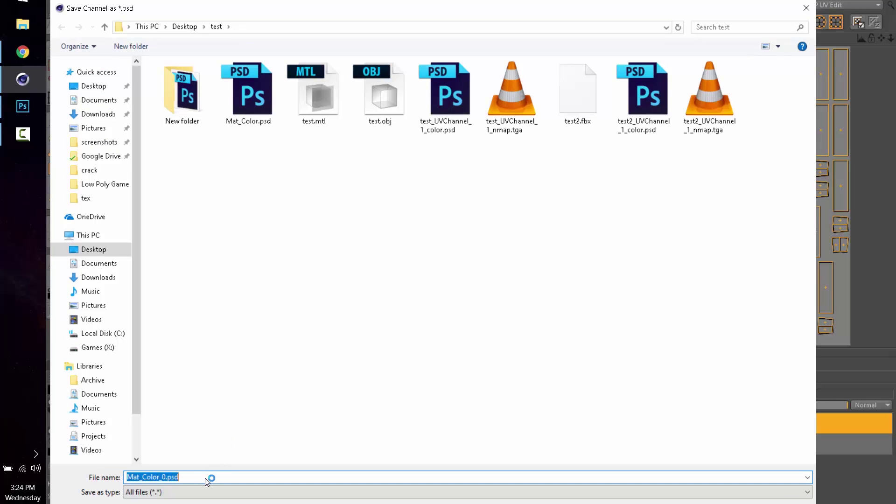
click(190, 476)
key(ctrl+a)
text(tex)
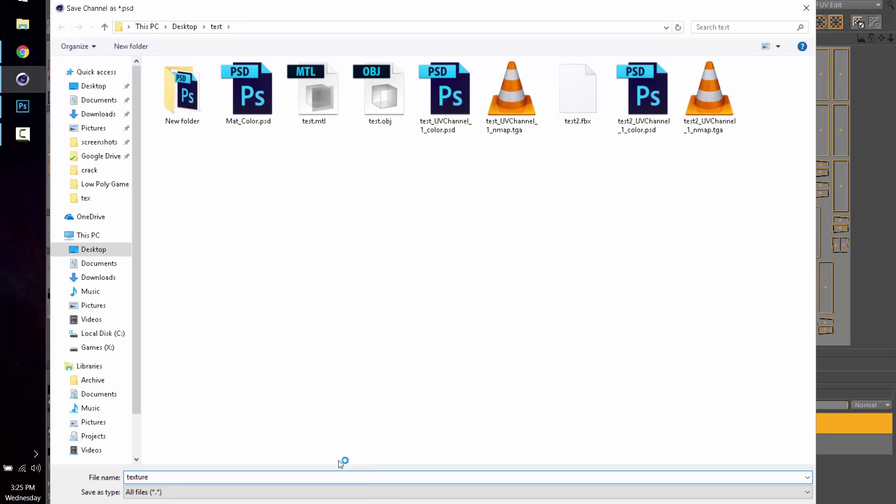
key(Return)
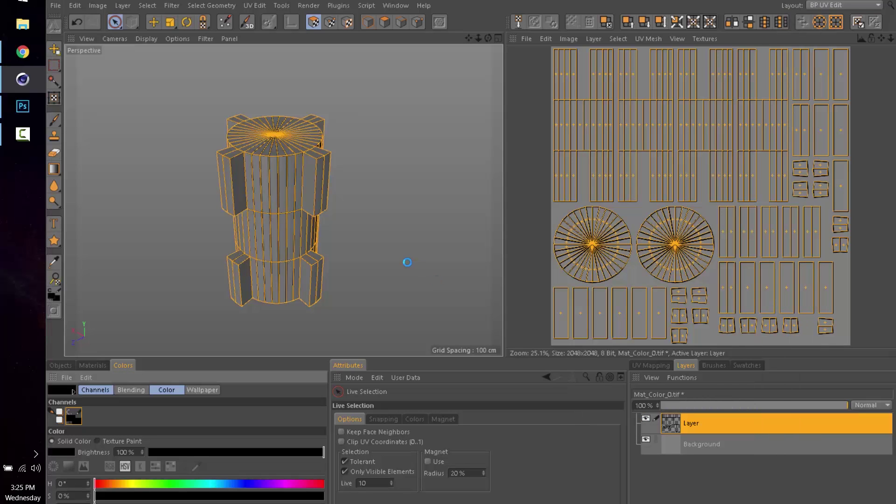
Step: In Photoshop, open texture.psd from Desktop > test with Ctrl+O
click(24, 110)
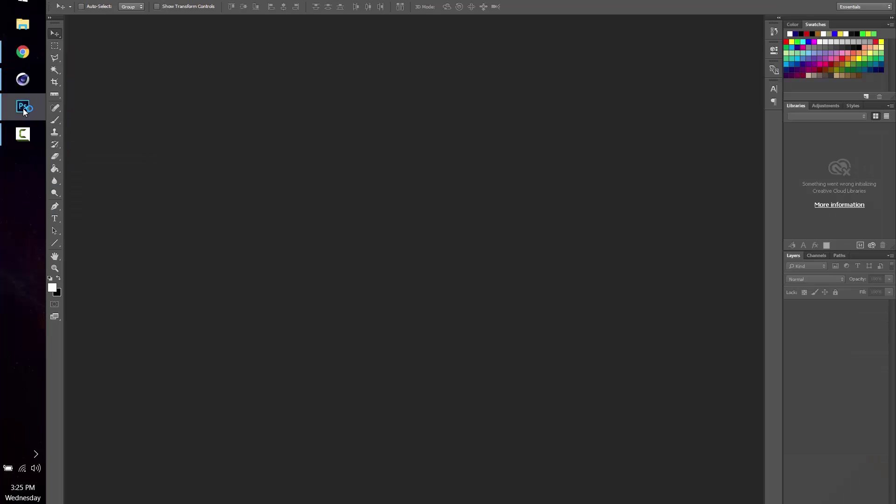
key(ctrl+o)
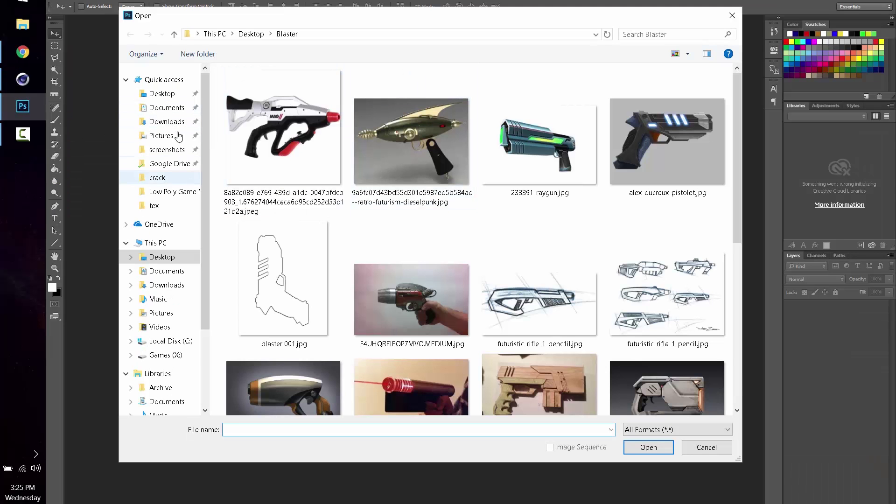
click(161, 94)
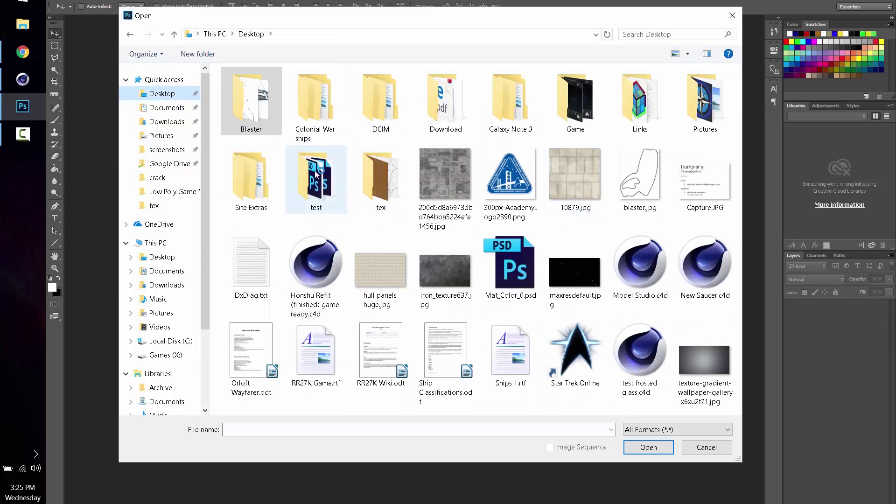
double_click(322, 186)
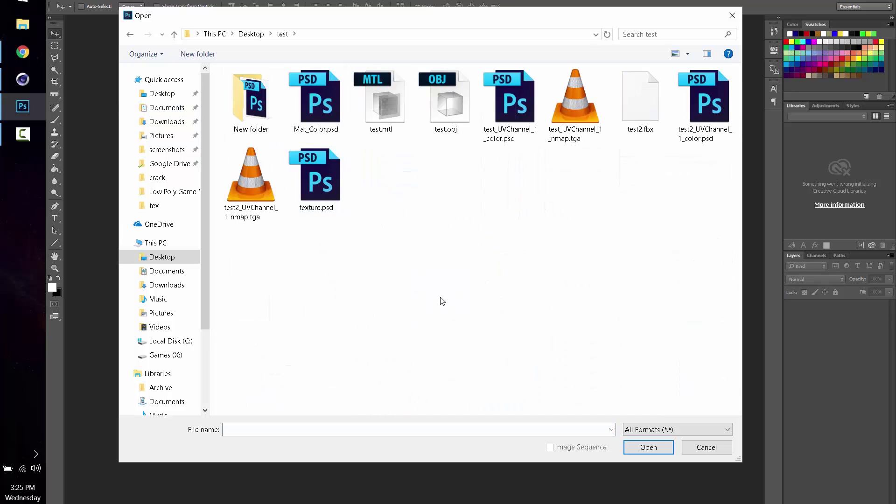
click(318, 182)
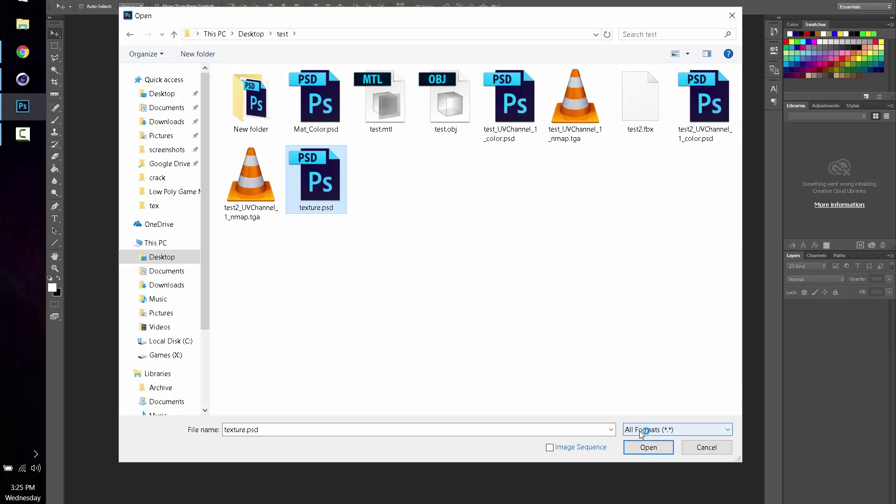
click(648, 447)
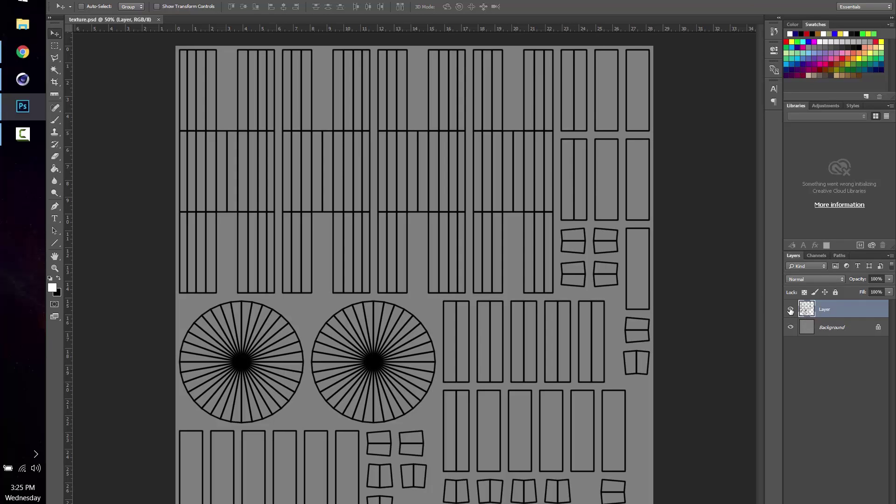
Step: Lower the outline Layer's opacity, leave it hidden, and switch back to Cinema 4D
click(790, 310)
click(828, 332)
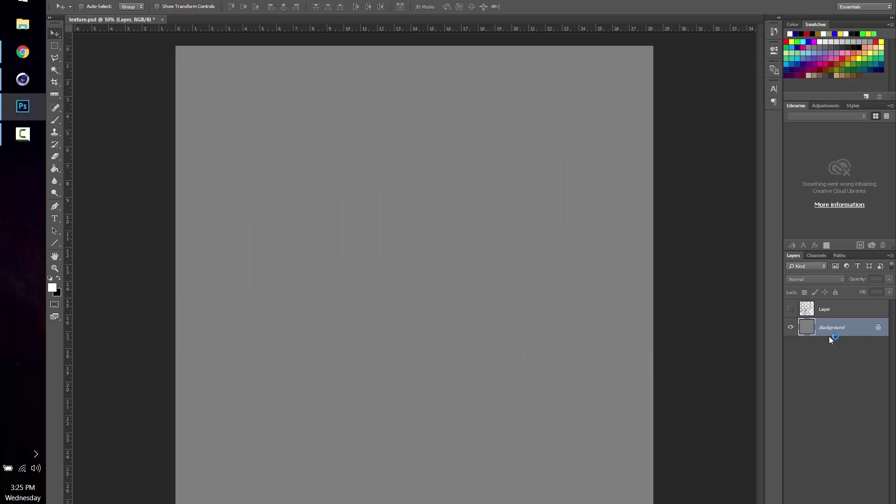
click(791, 309)
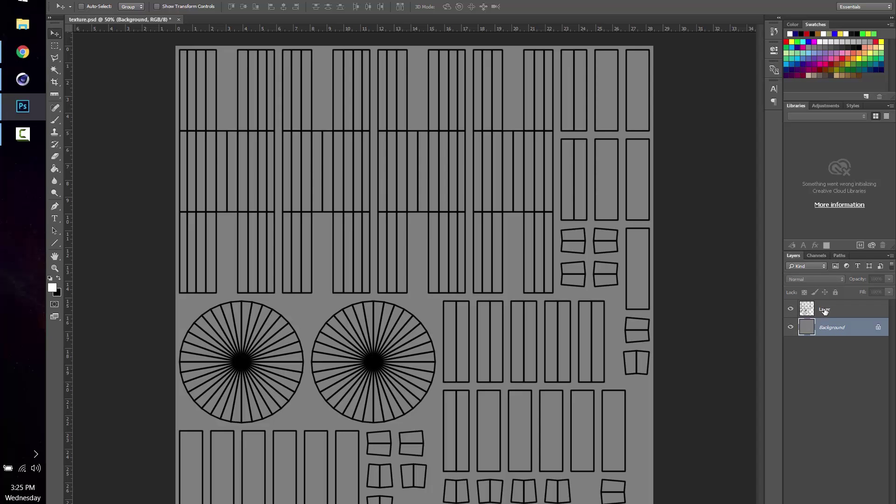
click(825, 309)
click(891, 280)
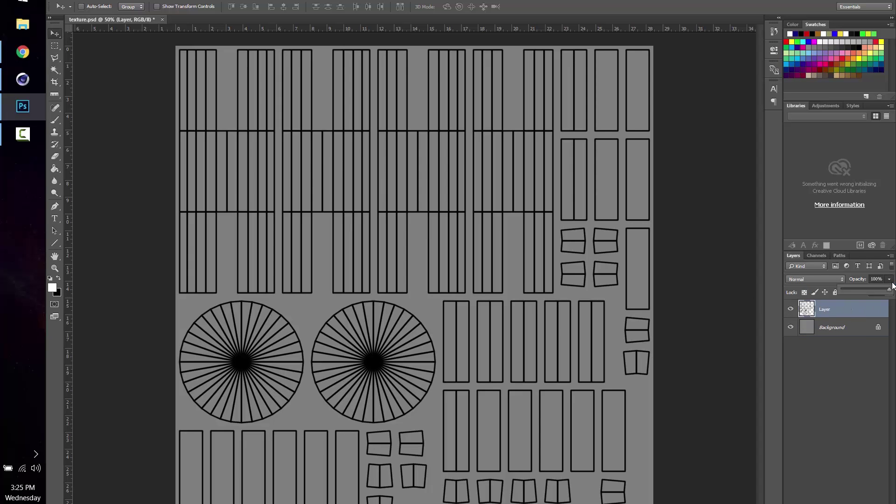
drag(867, 290, 890, 290)
click(790, 310)
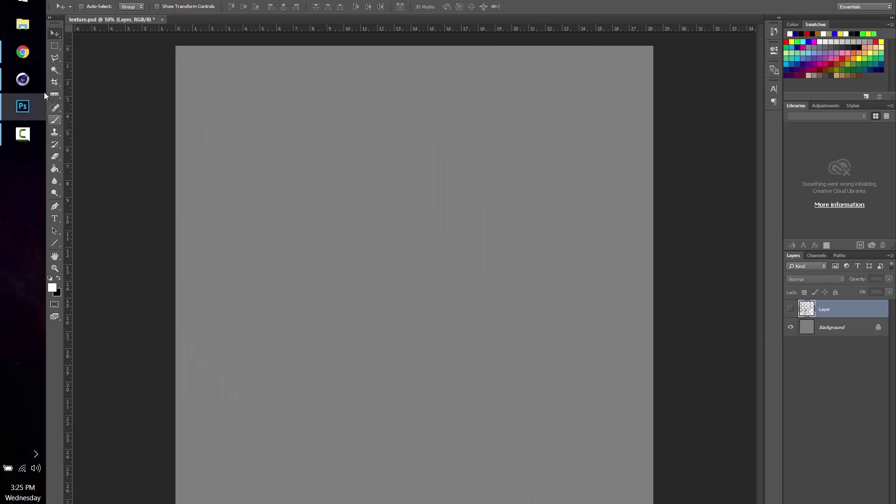
click(22, 79)
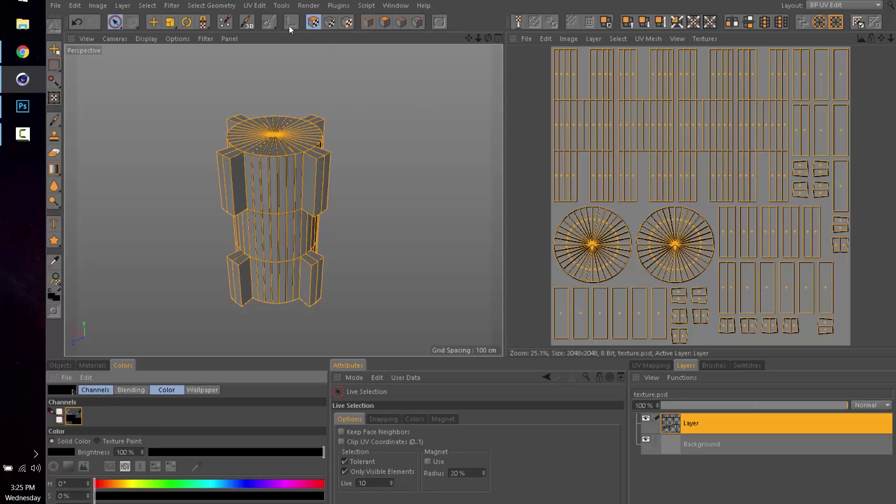
Step: Try a strip and upper-band selection, clear it, zoom in, and select one side fin's polygons
click(391, 98)
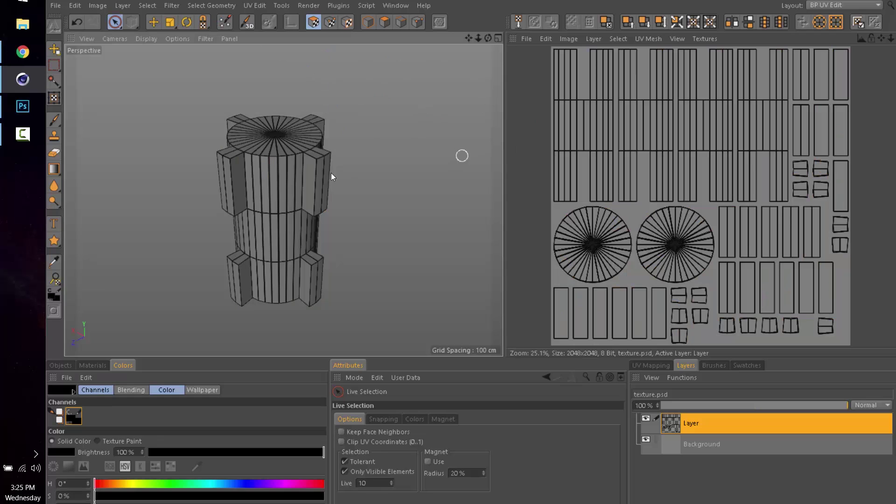
click(288, 185)
mouse_move(283, 188)
mouse_down()
mouse_move(259, 185)
mouse_move(361, 192)
mouse_up()
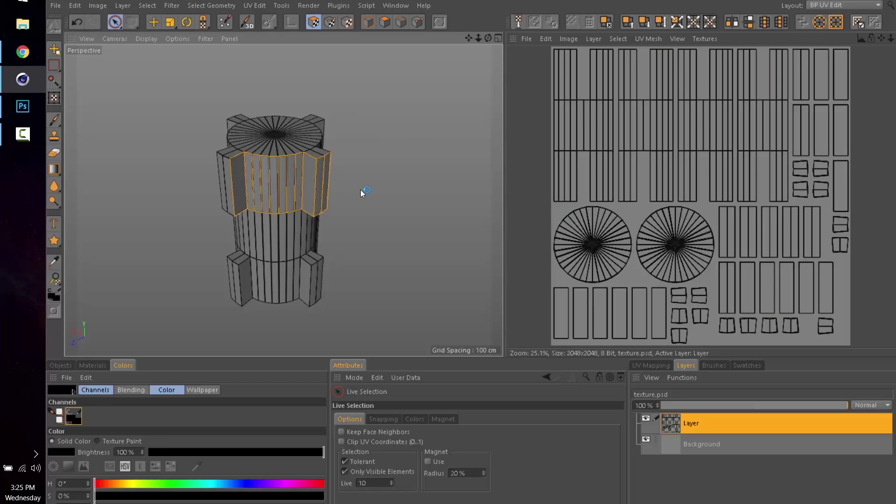
click(442, 187)
scroll(322, 180, up, 2)
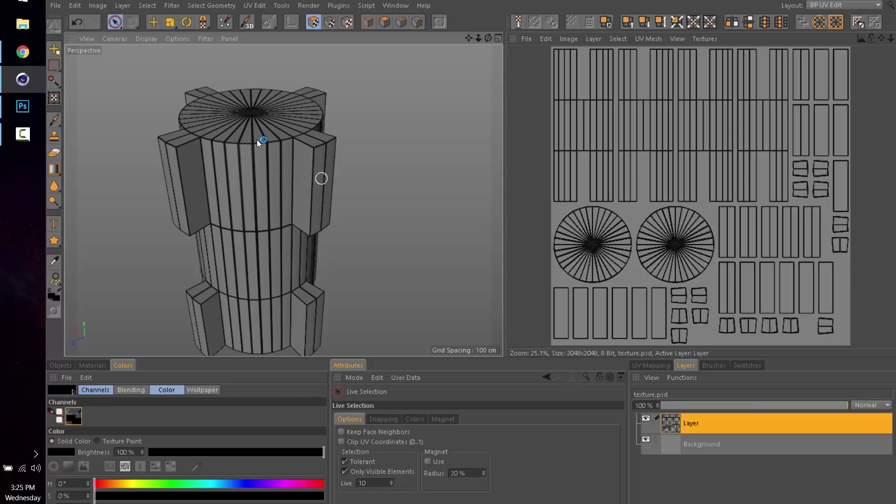
click(321, 178)
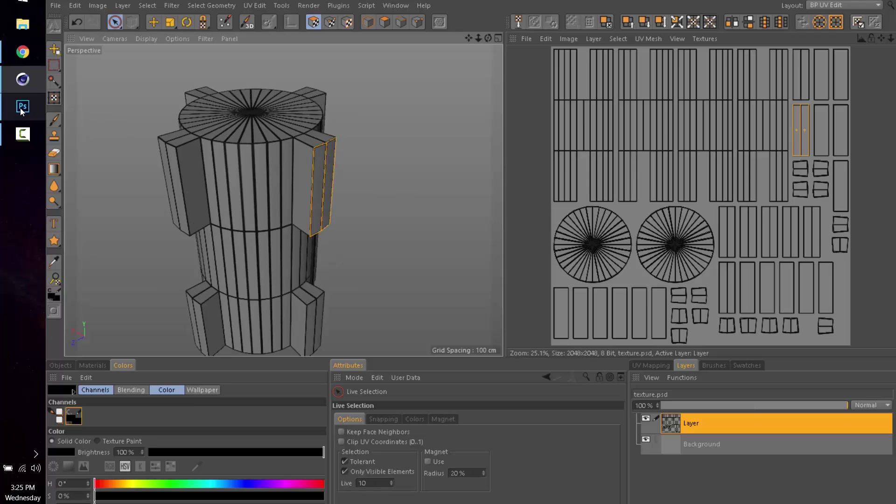
Step: Turn the outline Layer of texture.psd back on in Photoshop, then go back to Cinema 4D
mouse_move(22, 106)
click(149, 140)
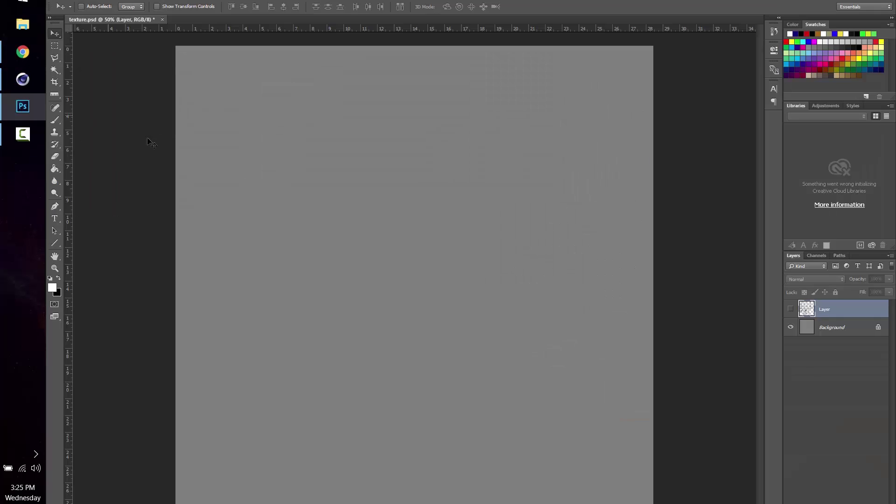
click(790, 308)
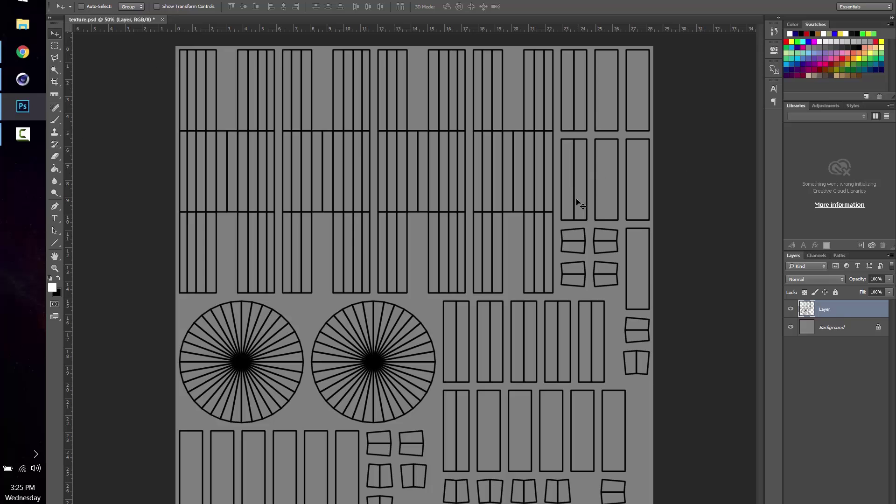
click(94, 8)
Step: Bring up the Mat material's settings from the Materials list in Cinema 4D
click(22, 80)
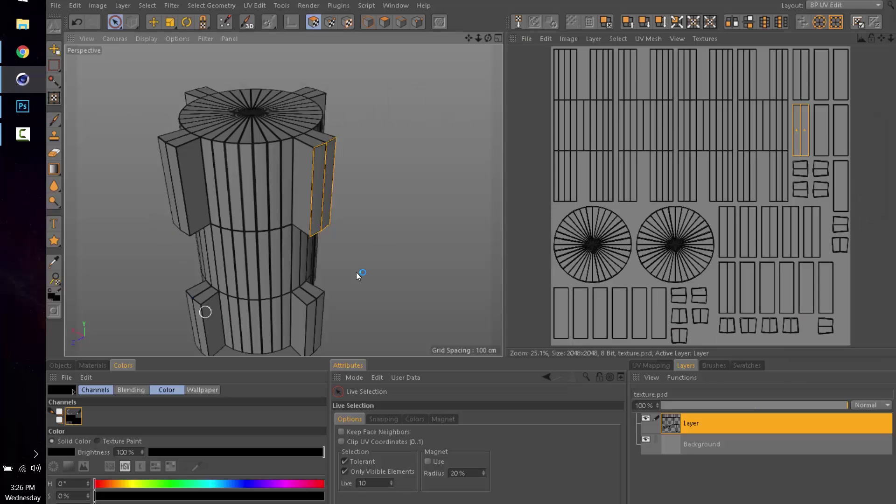
click(93, 366)
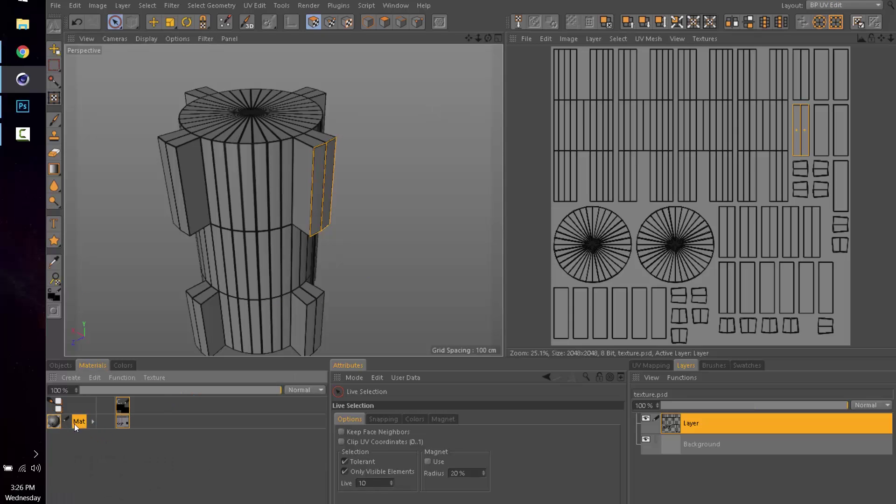
right_click(43, 333)
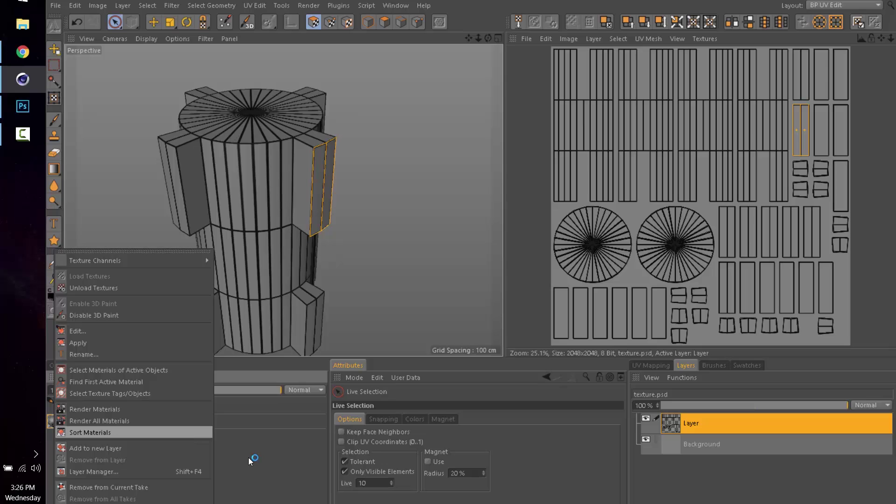
click(149, 432)
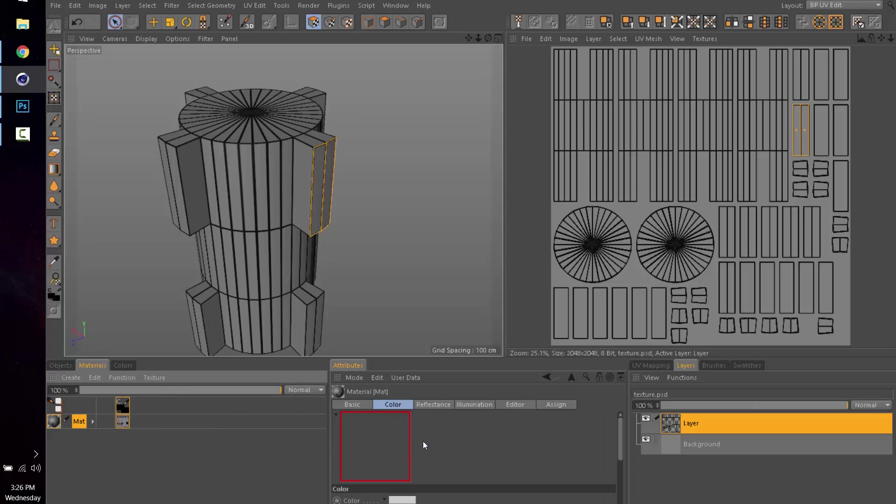
Step: Reload the texture.psd image in the Mat material's Color texture
drag(619, 433, 619, 465)
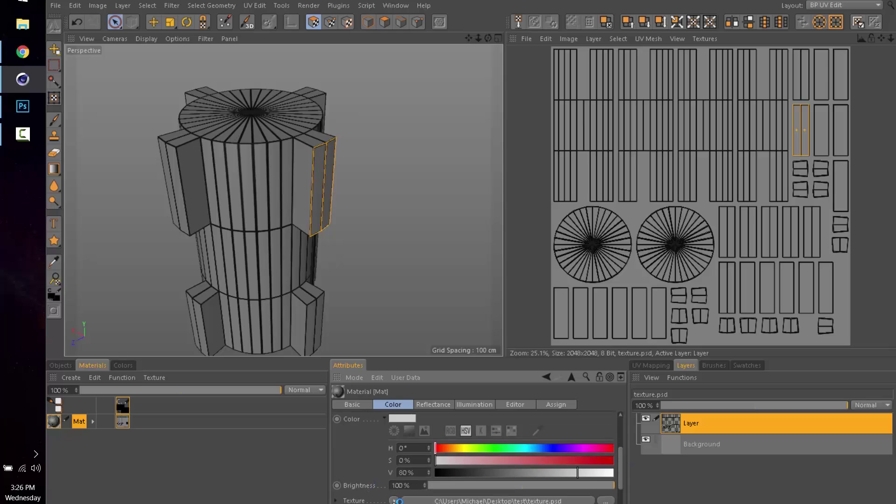
click(394, 500)
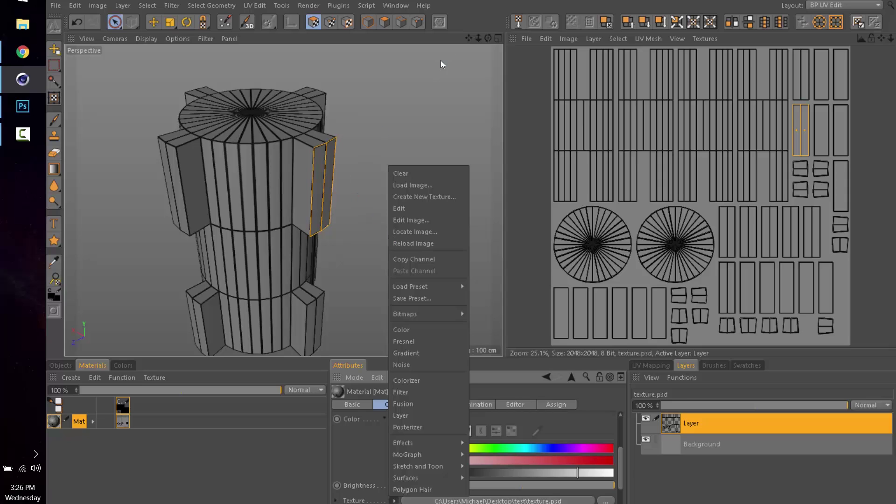
click(430, 129)
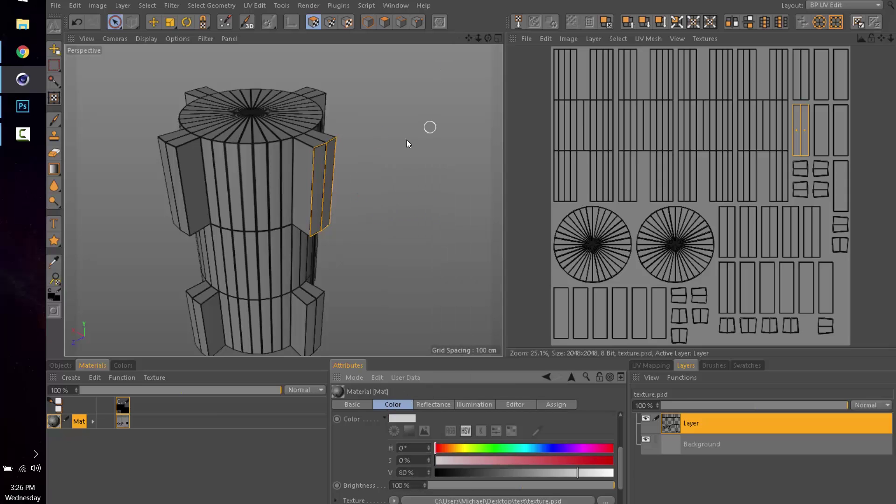